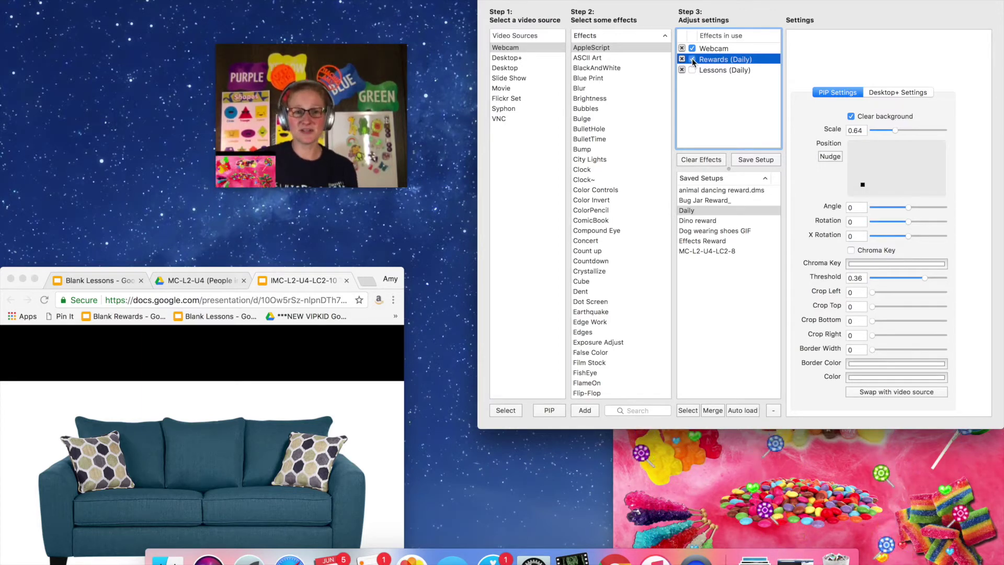
Preview the Rewards (Daily) and Lessons (Daily) overlays, switch both off, and select Webcam as source.
click(692, 59)
click(692, 70)
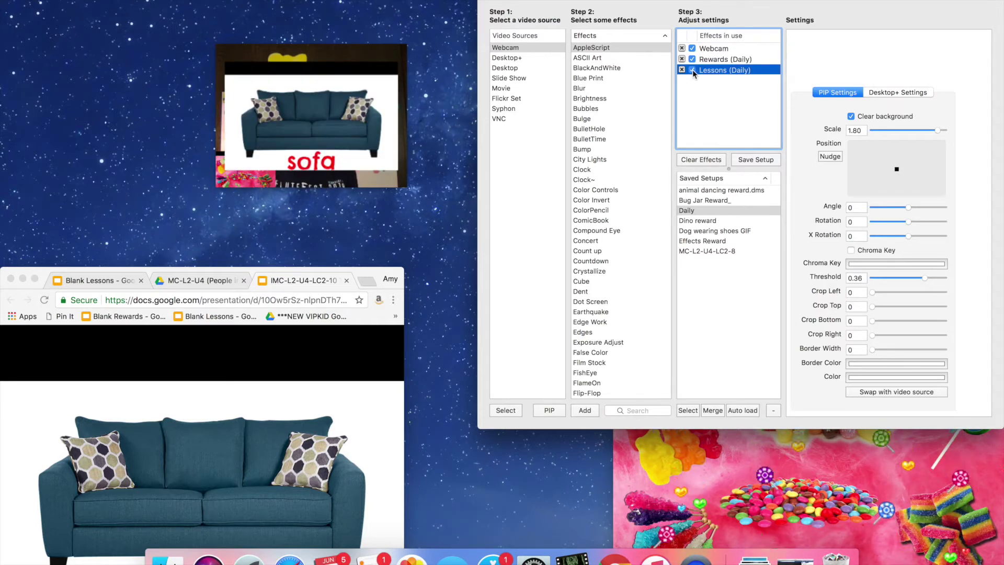
click(692, 70)
click(692, 59)
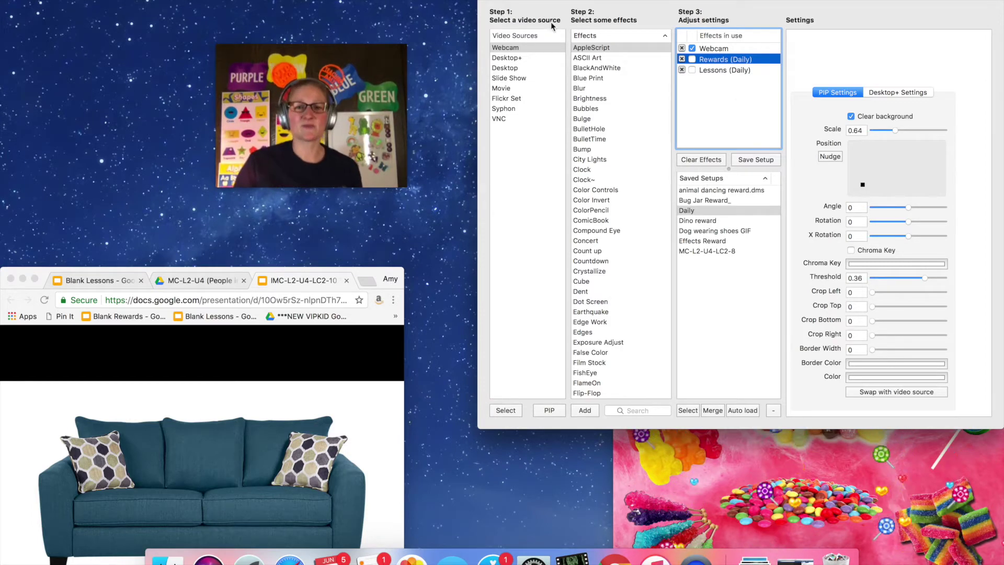
click(506, 47)
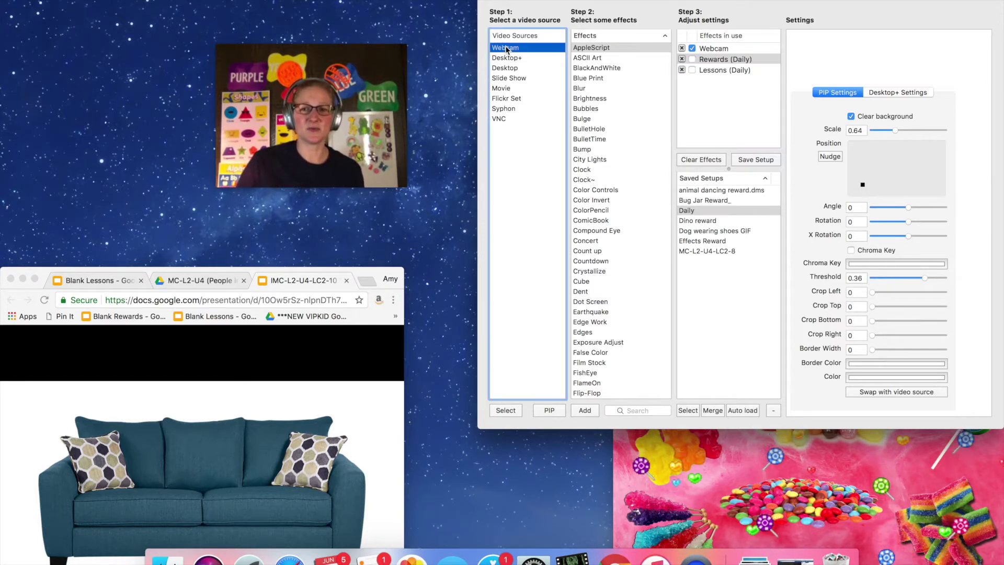
Reset to the plain webcam and add a PIP Webcam layer fed from the iPad camera.
click(693, 162)
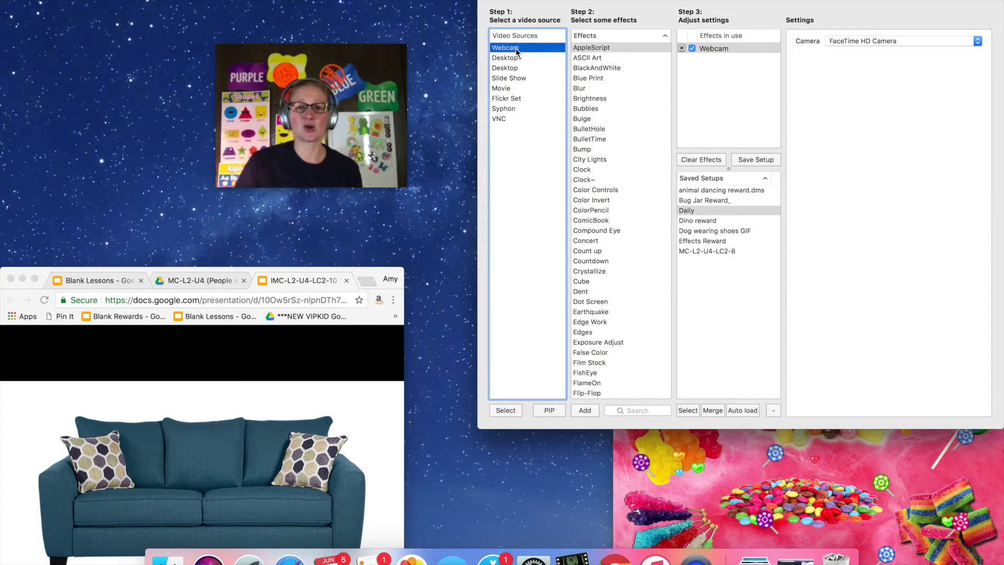
click(548, 411)
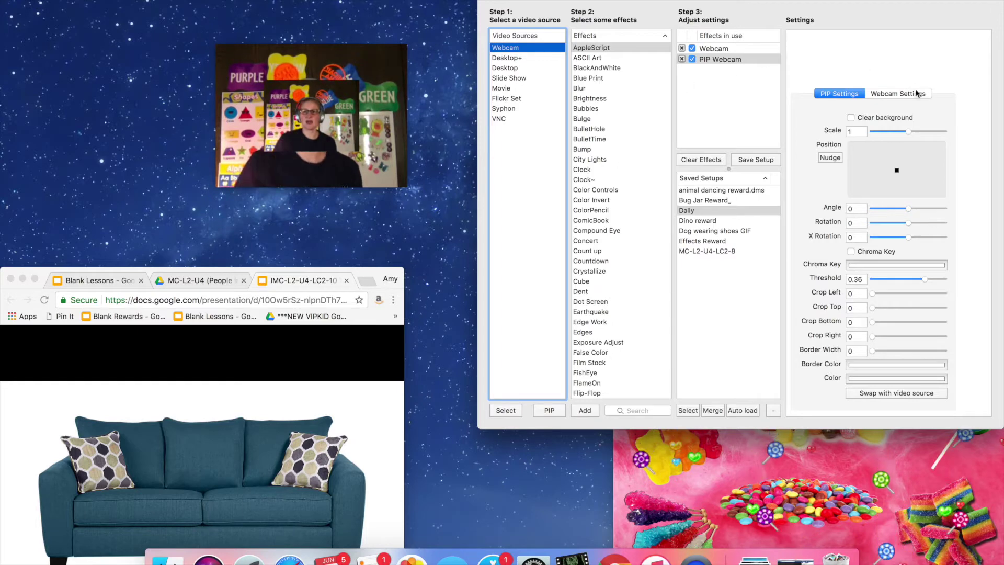
click(905, 95)
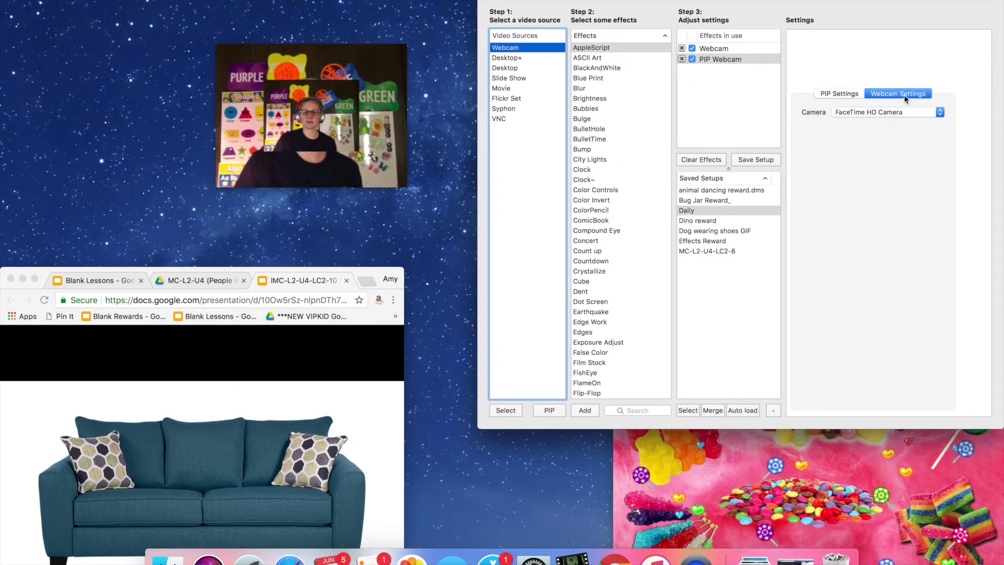
click(940, 113)
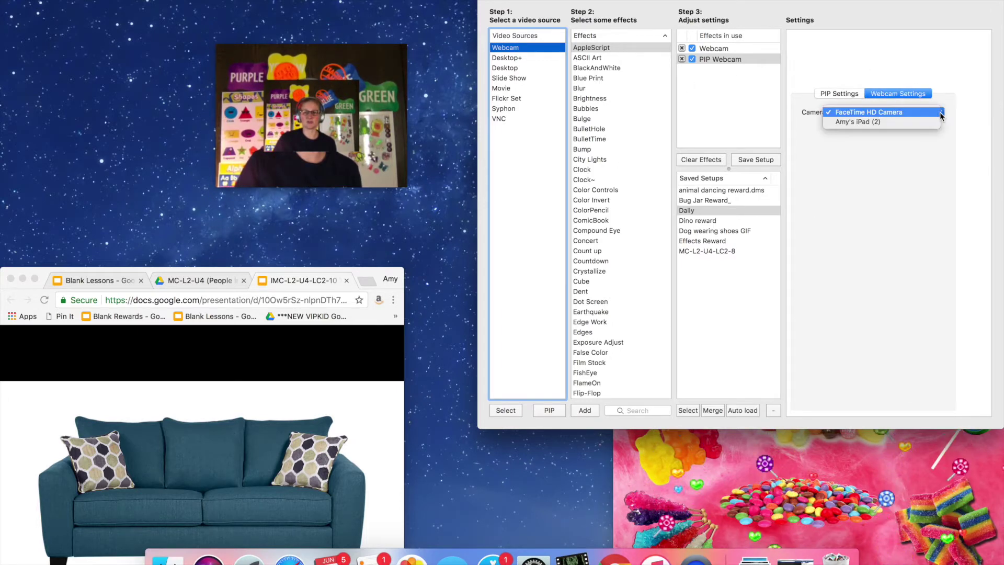
click(893, 122)
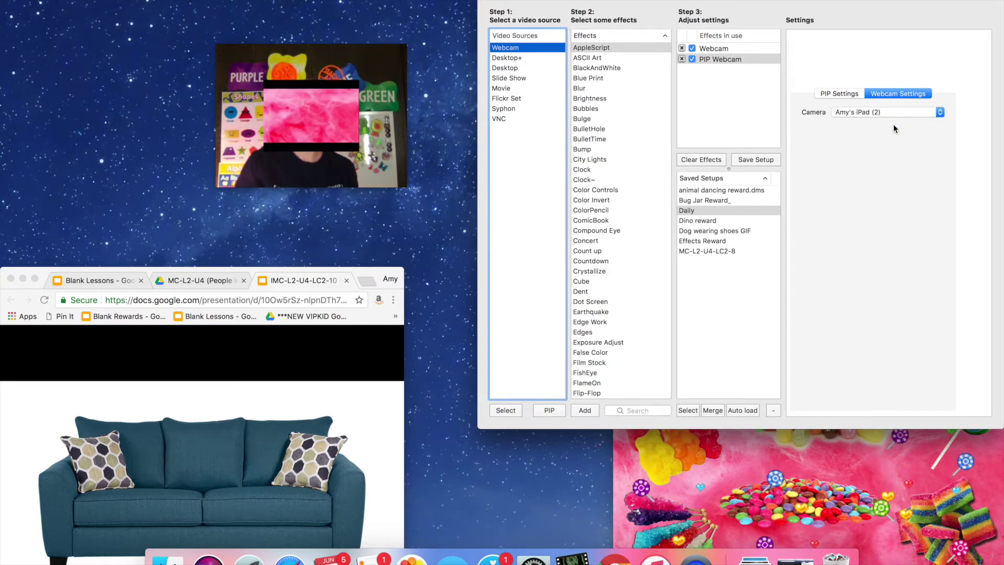
Rename the PIP Webcam layer to 'Ipad BIG'.
double_click(736, 57)
text(Ipad Bl)
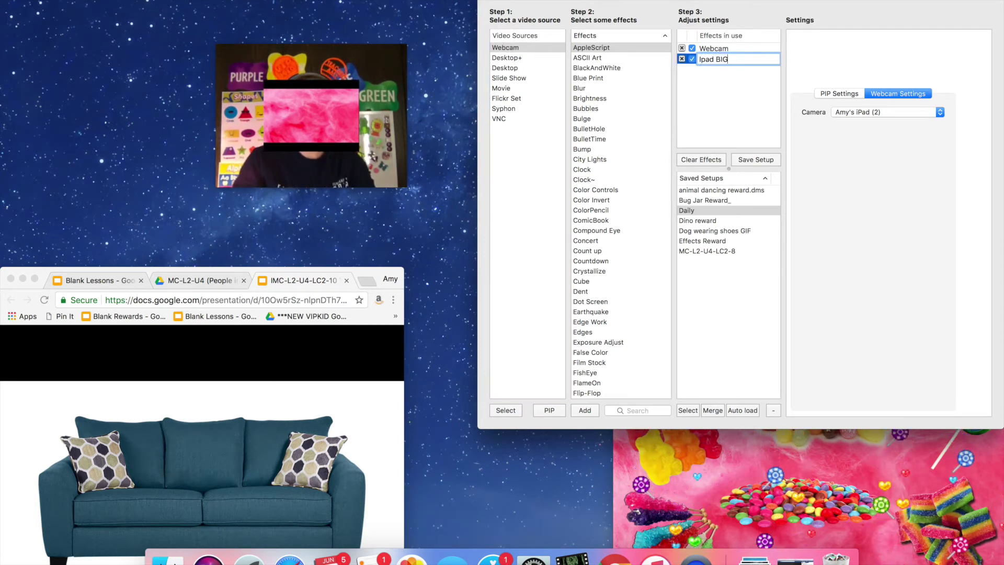
key(Return)
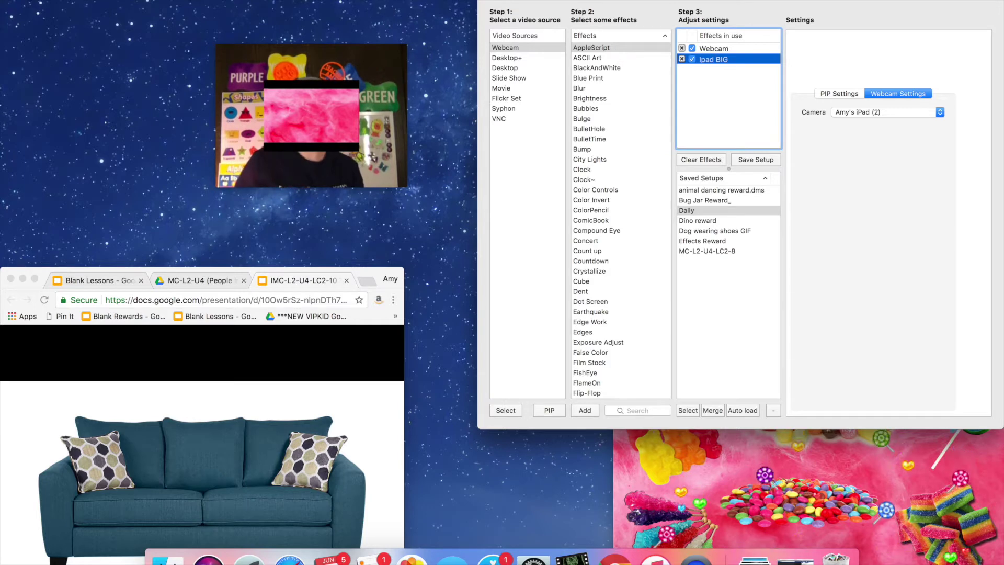
Give Ipad BIG a clear background and scale 2, then switch it off.
click(842, 93)
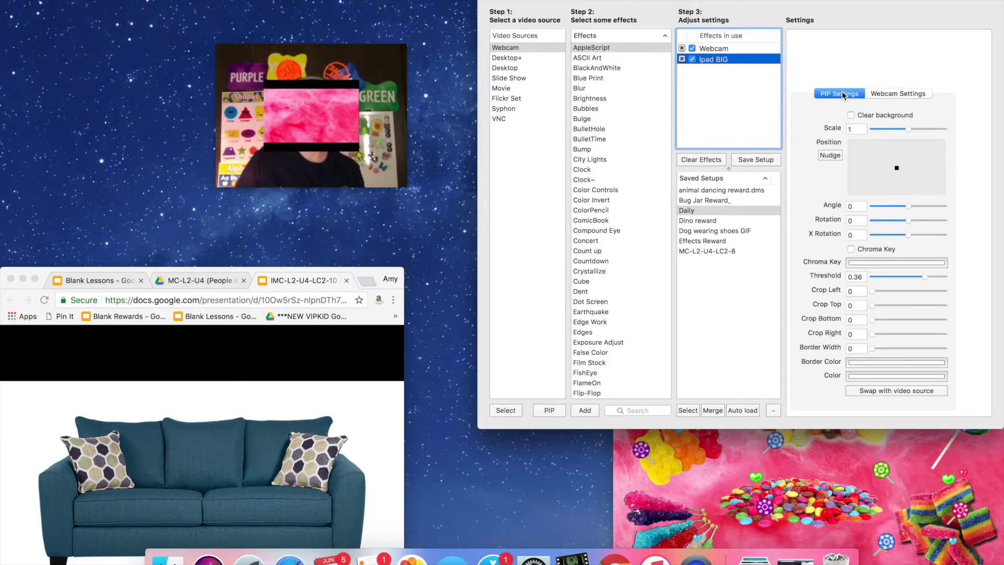
click(851, 115)
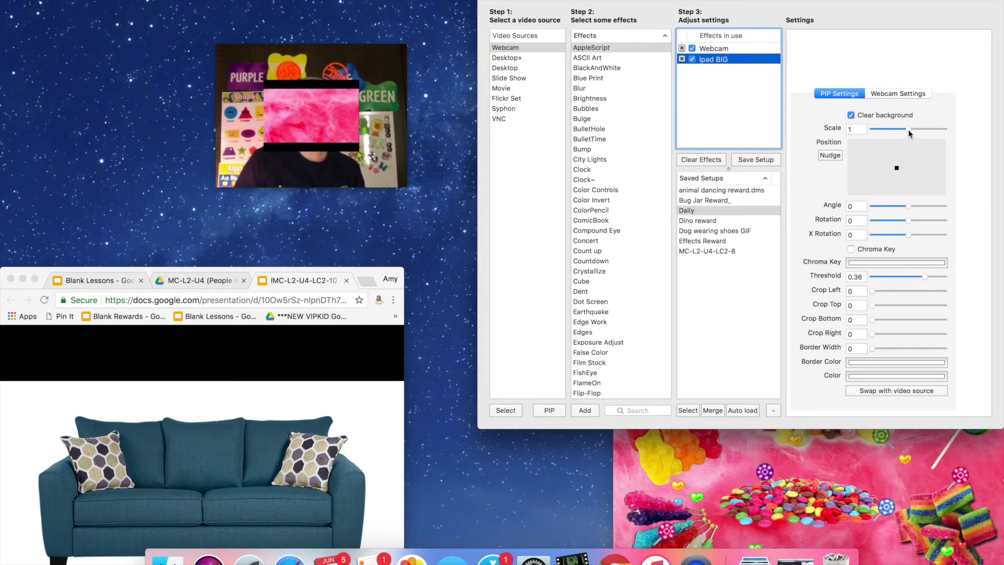
drag(908, 131, 949, 131)
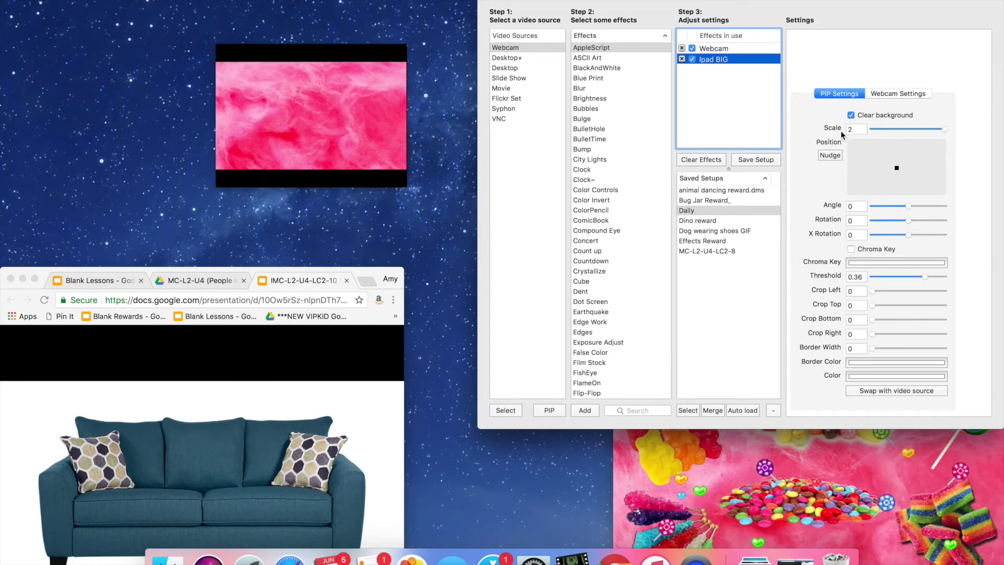
click(693, 59)
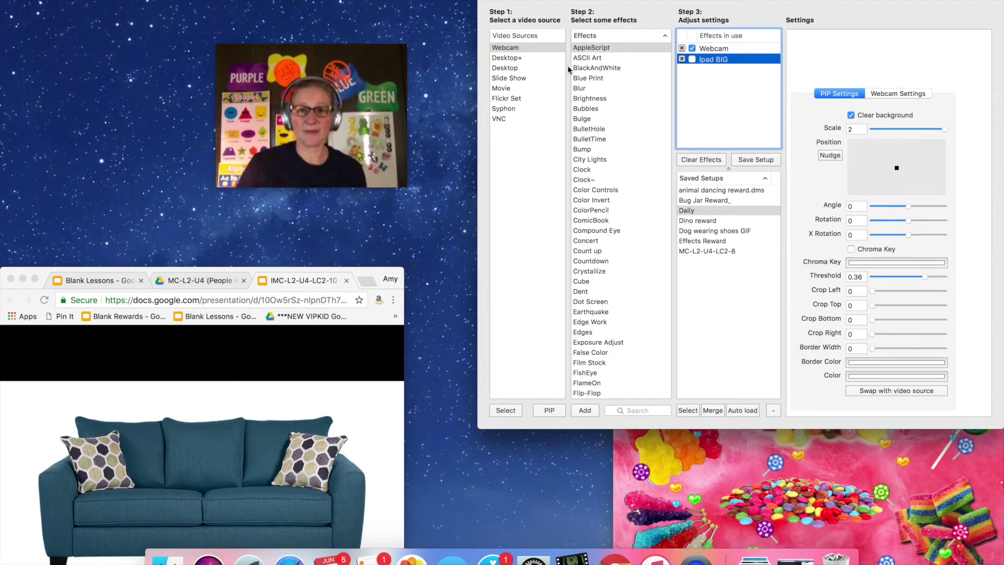
Select Webcam again and add a second PIP Webcam layer fed from the iPad.
click(506, 48)
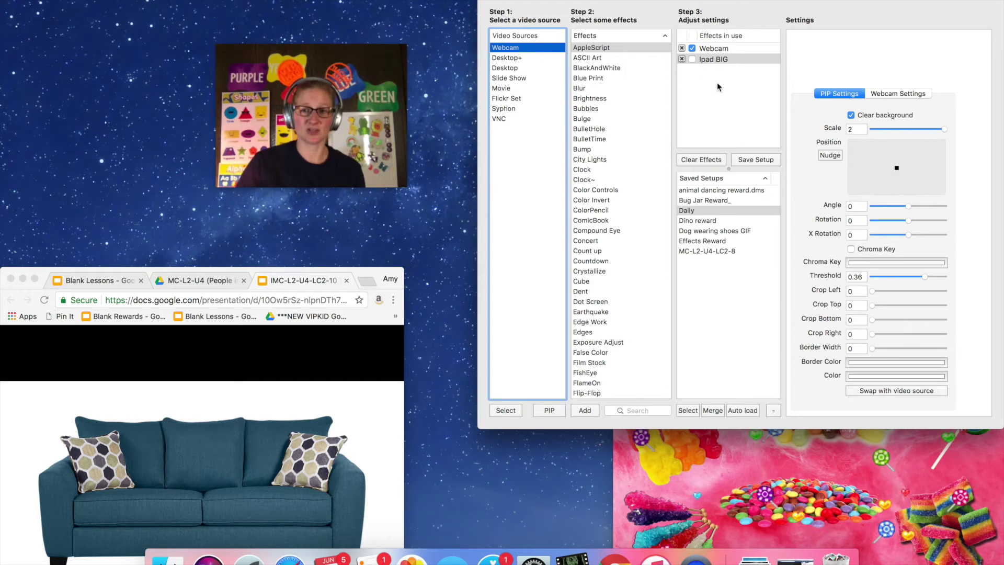
click(548, 411)
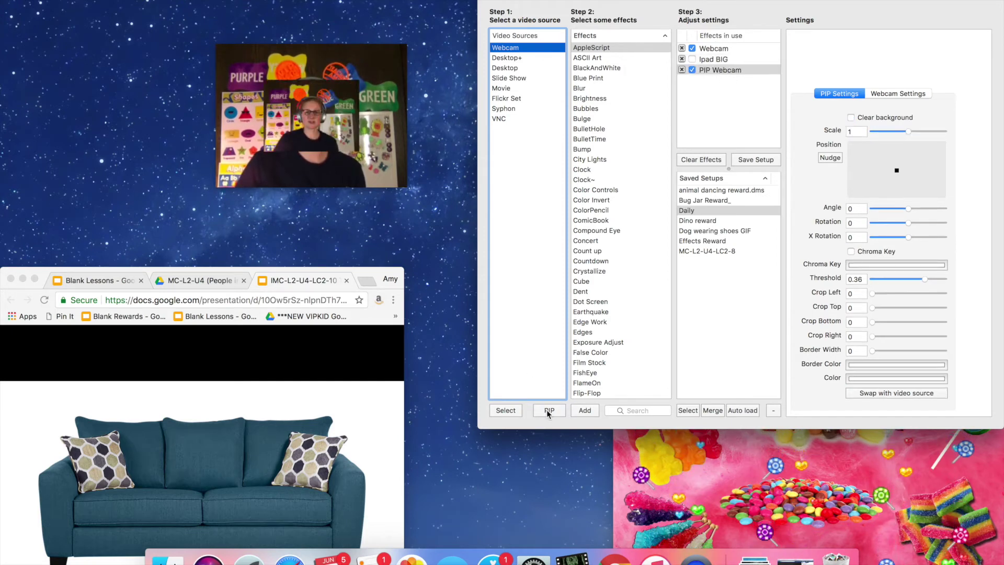
click(892, 93)
click(940, 113)
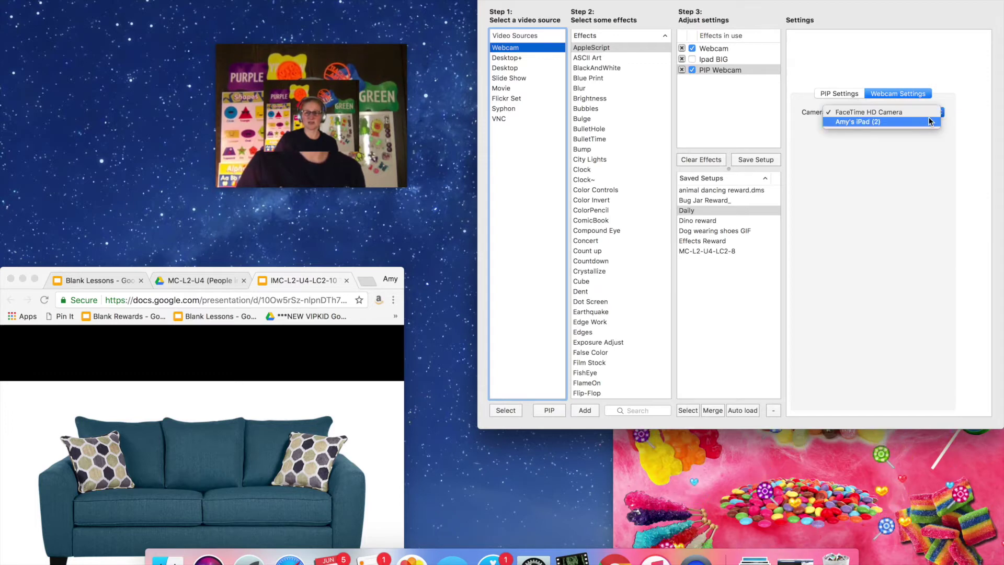
click(924, 124)
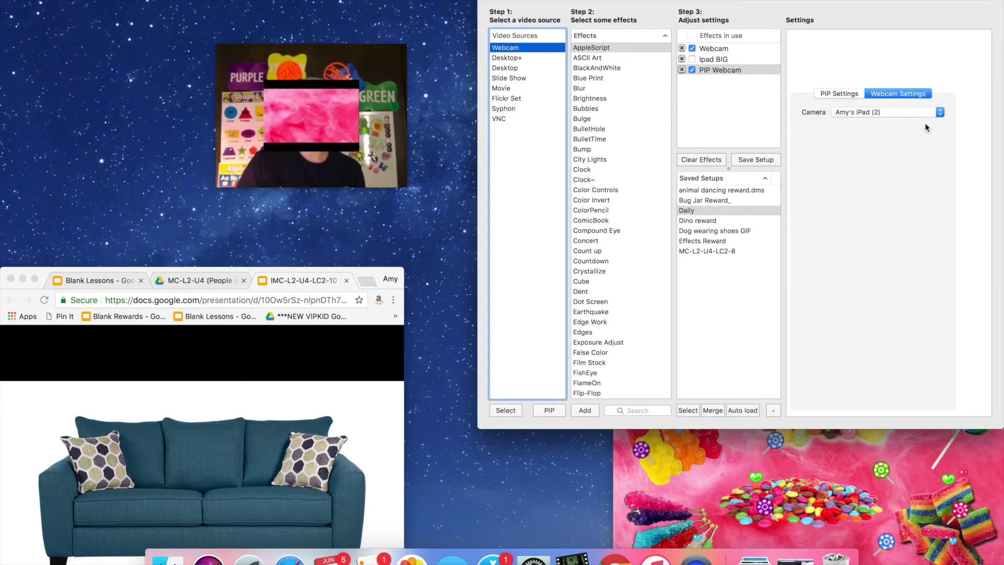
Shrink the new iPad inset to scale 0.47 and place it in the bottom-left corner.
click(838, 94)
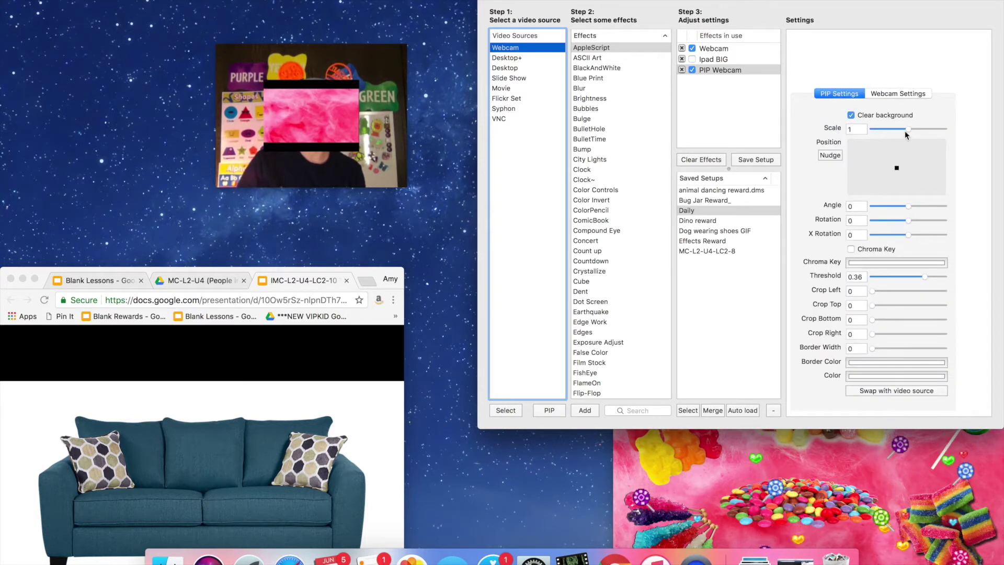
drag(908, 130, 889, 131)
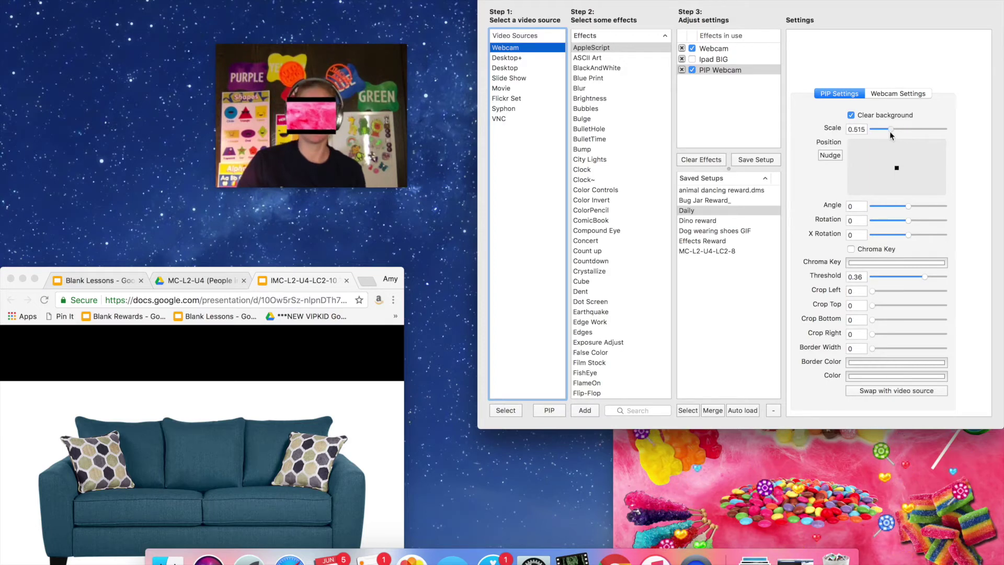
drag(896, 168, 859, 186)
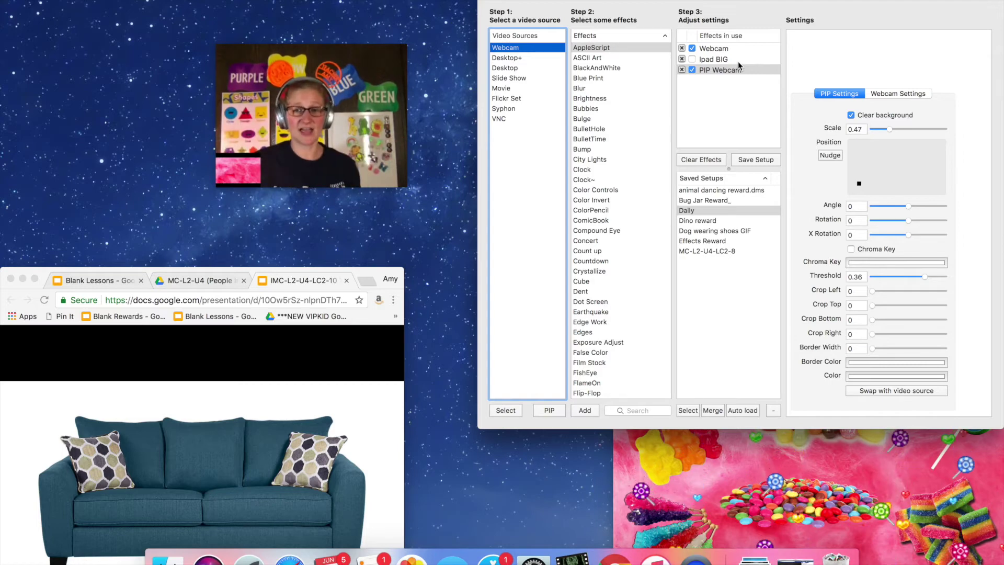
Toggle Ipad BIG and the corner PIP Webcam layer to compare full-screen and inset views.
click(692, 59)
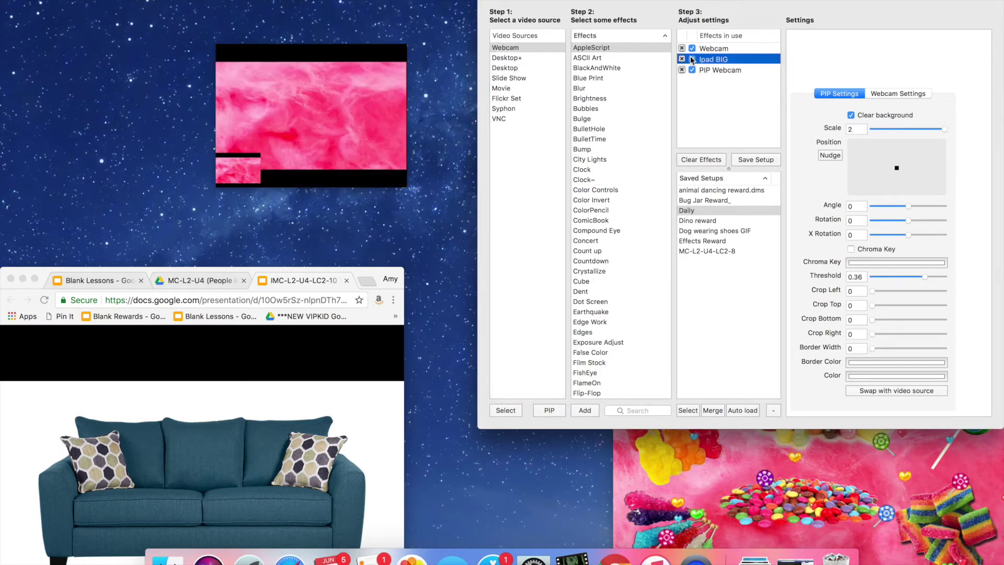
click(692, 71)
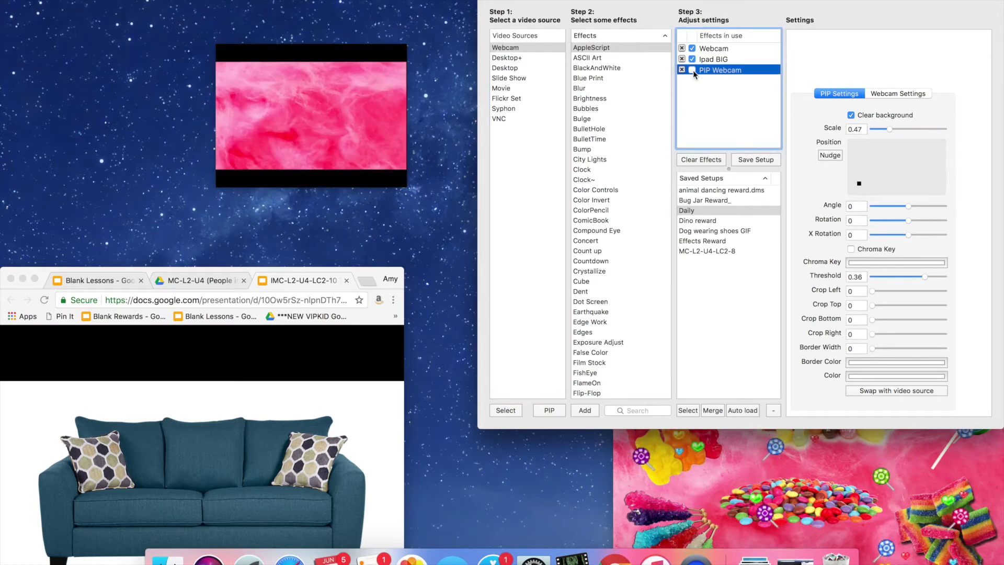
click(693, 70)
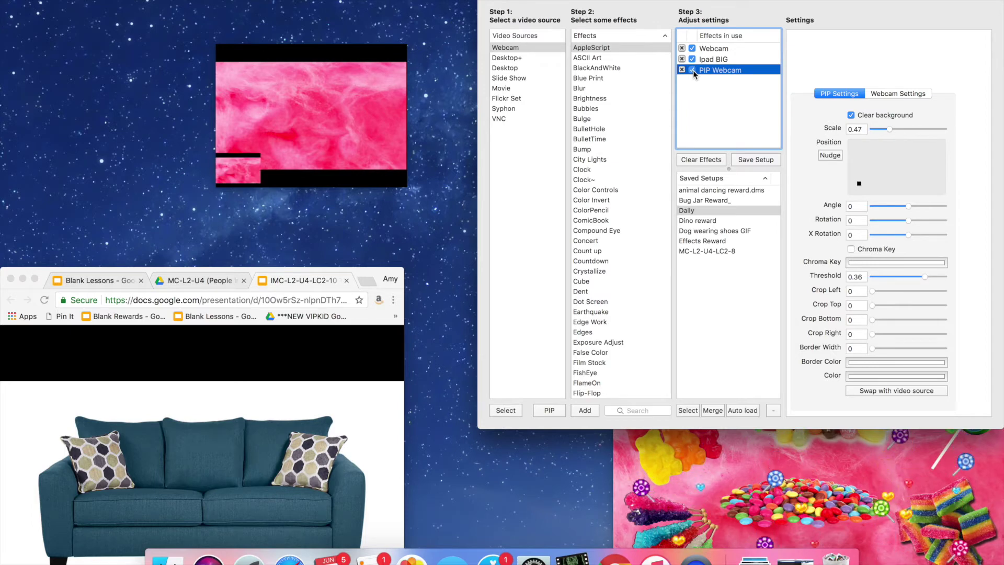
click(693, 70)
click(693, 70)
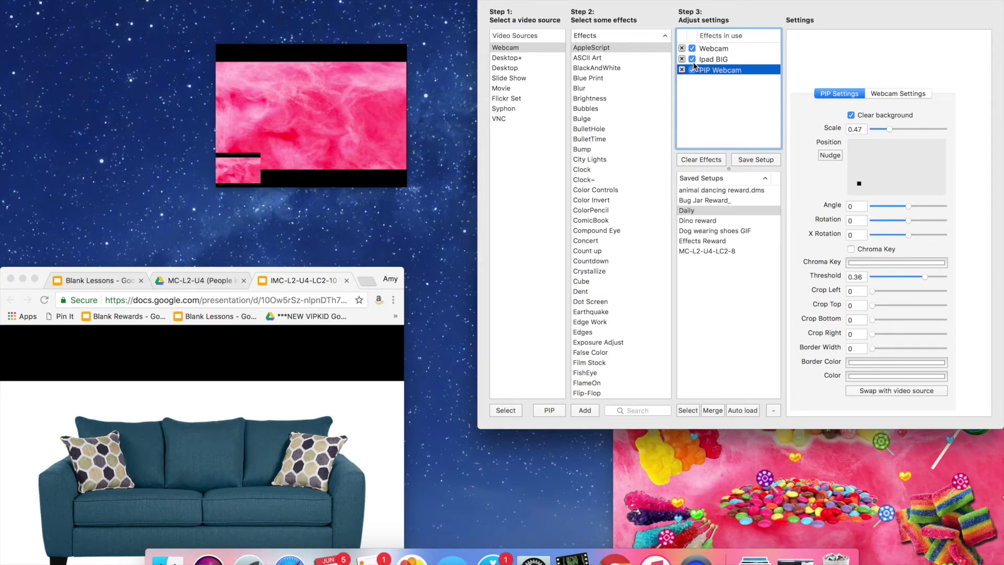
click(692, 61)
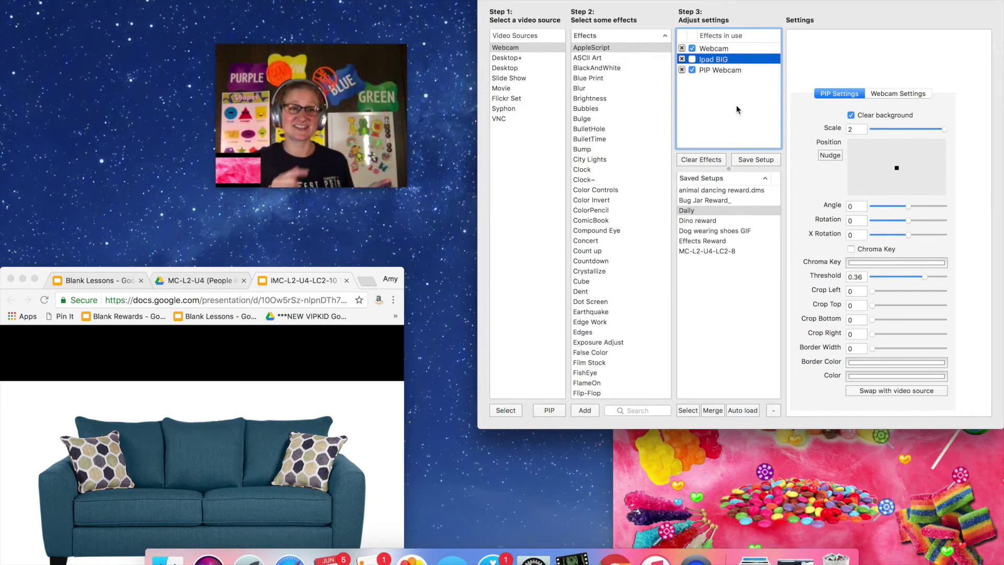
click(692, 69)
Turn Ipad BIG back on and rename the corner PIP Webcam layer to 'Ipad SMALL'.
click(693, 59)
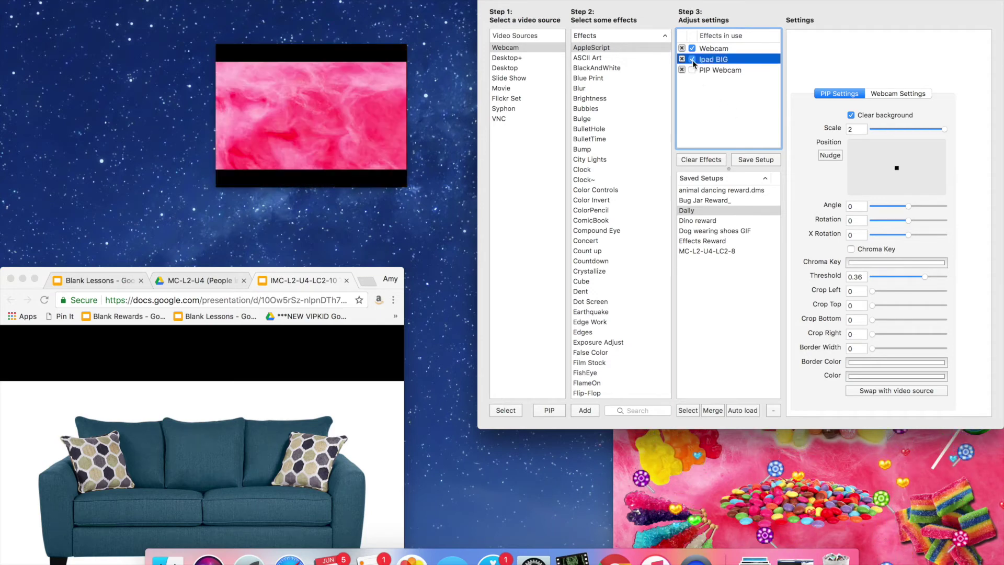
double_click(735, 71)
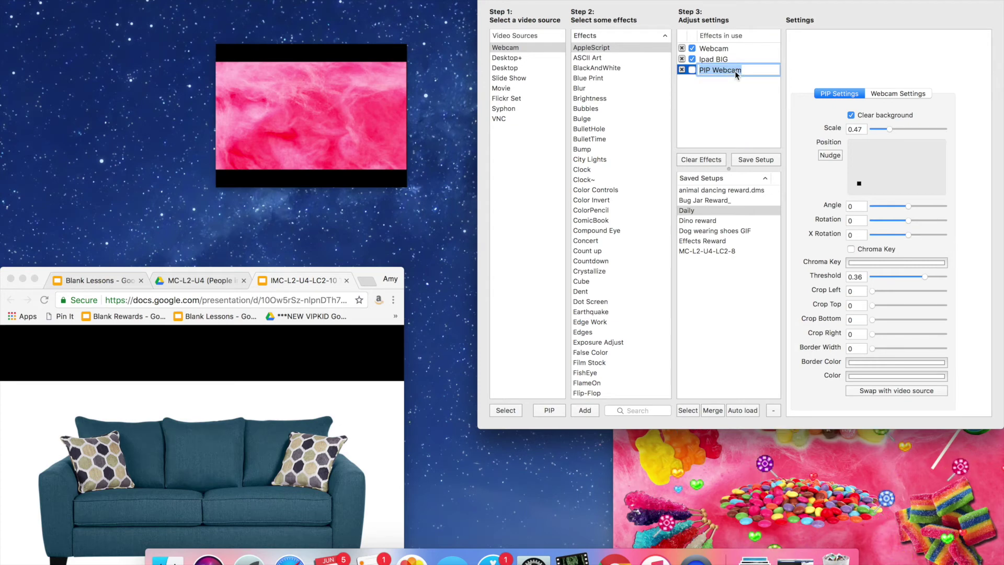
text(Ipad SMALL)
key(Return)
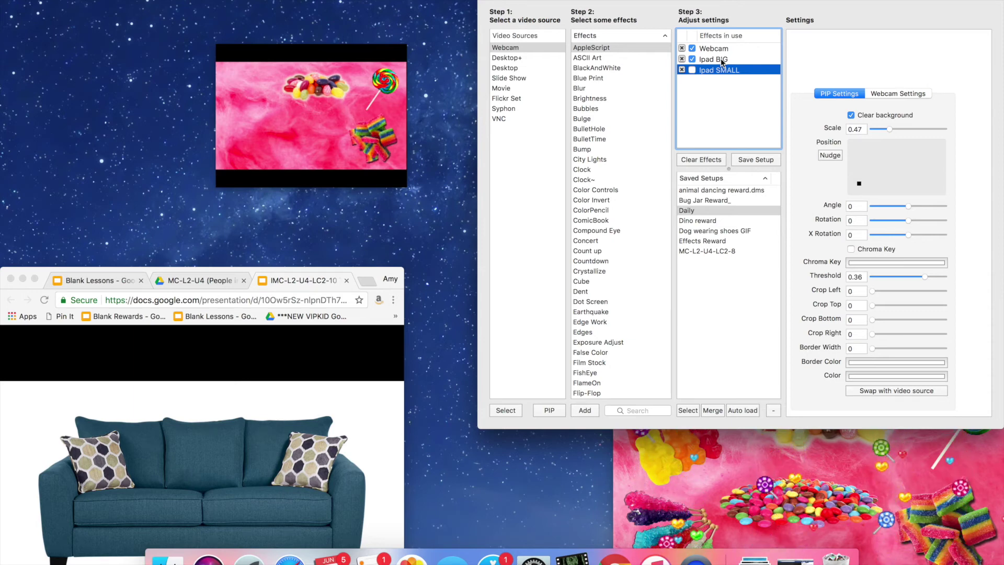
Switch Ipad BIG off and Ipad SMALL on for the corner inset view.
click(692, 60)
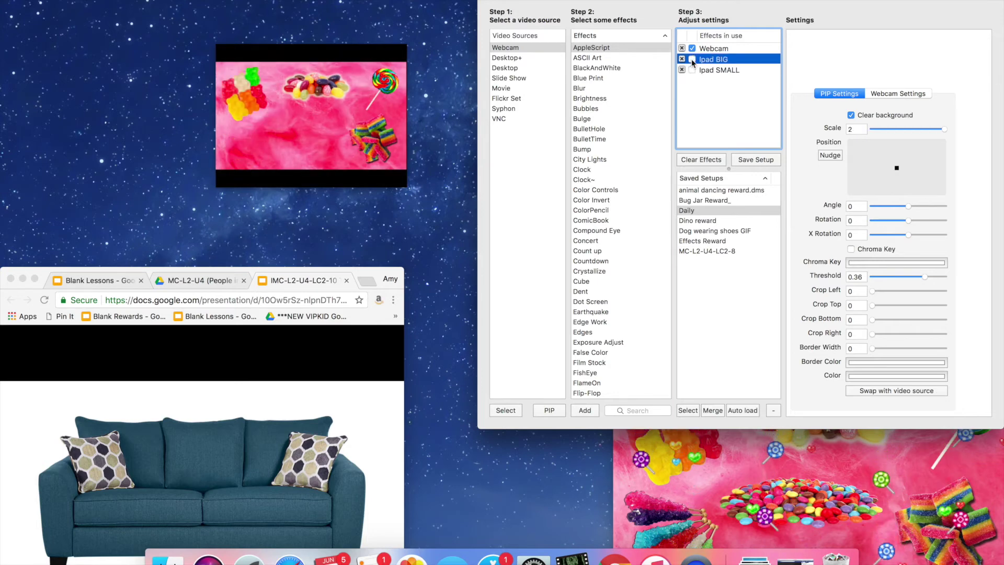
click(692, 71)
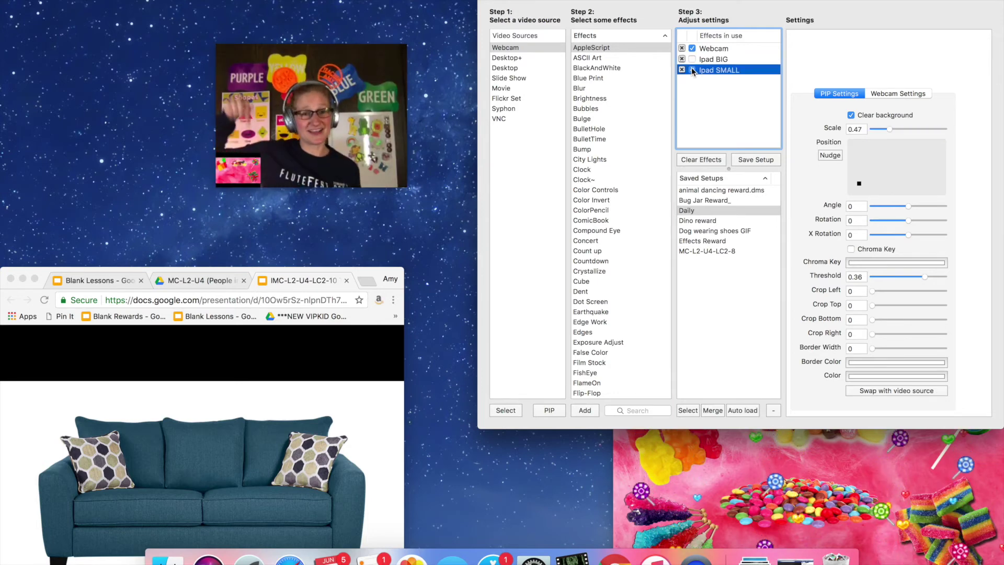